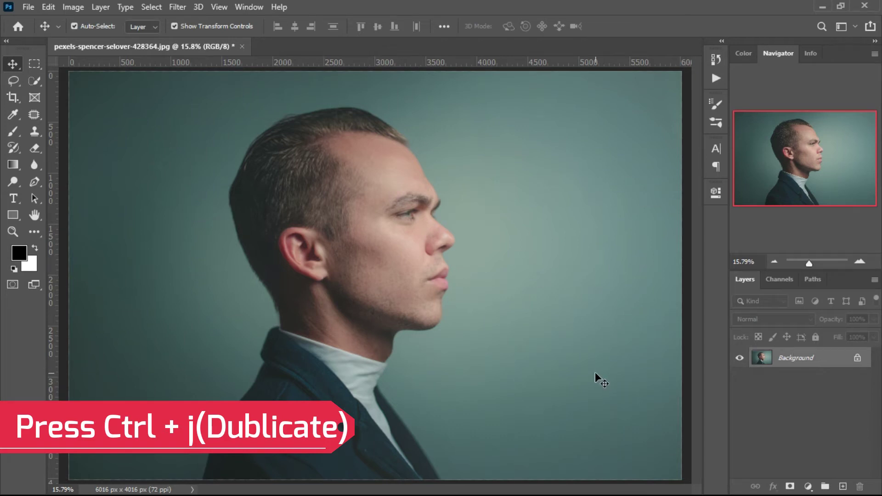
Duplicate the portrait as Layer 1 and select the man with Select Subject.
key("ctrl+j")
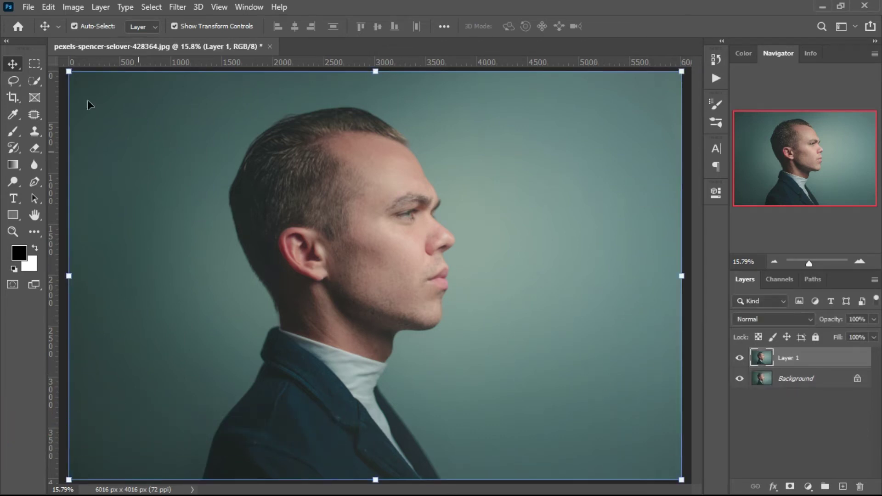
left_click(35, 83)
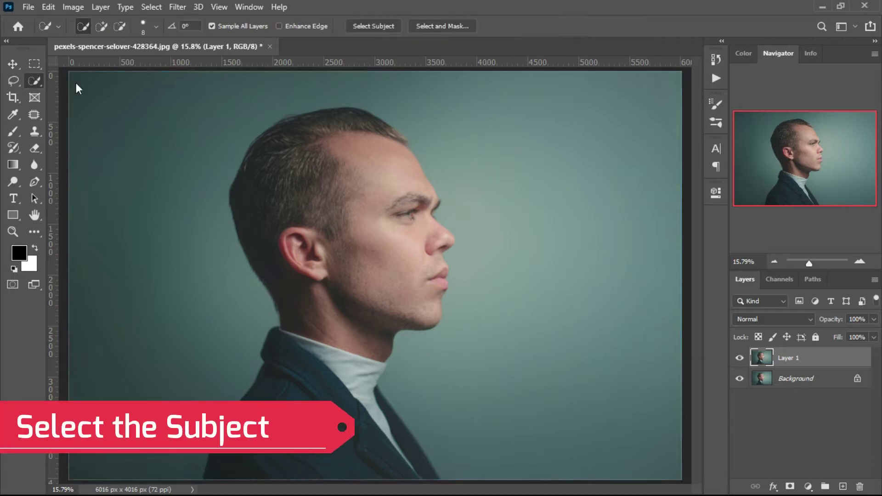
left_click(372, 27)
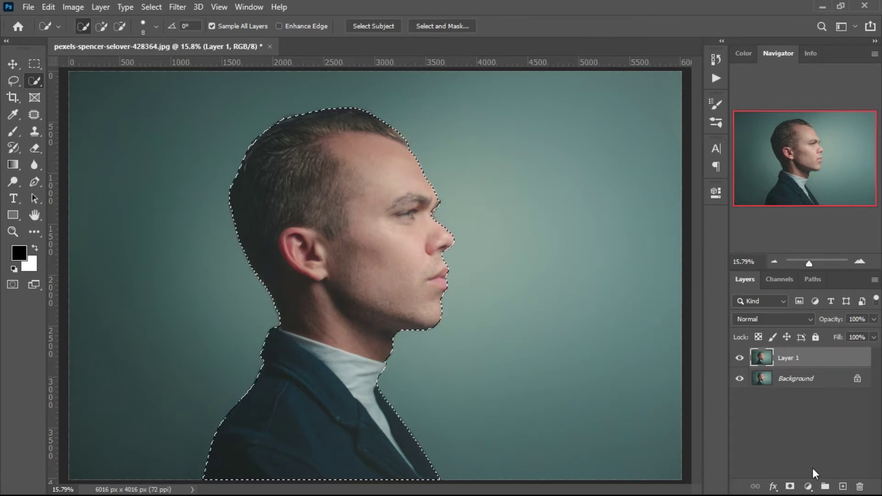
Mask Layer 1 to the man and add a white (ffffff) Solid Color fill beneath it.
left_click(790, 486)
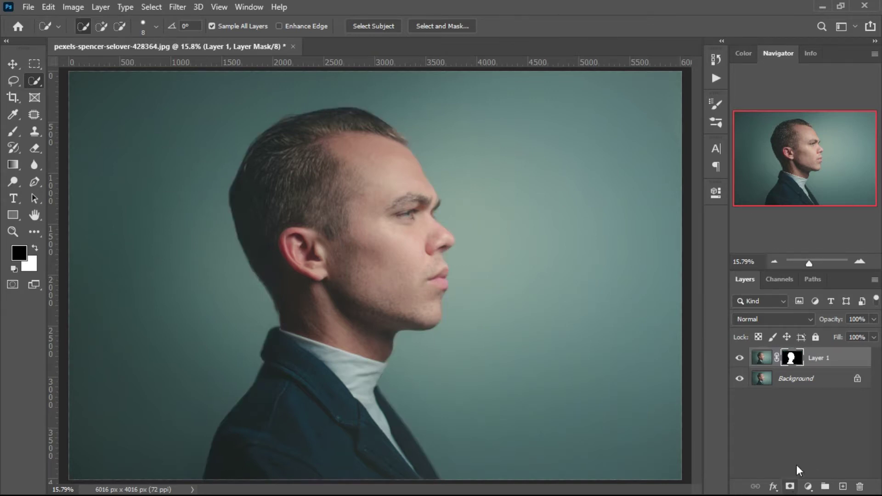
left_click(800, 387)
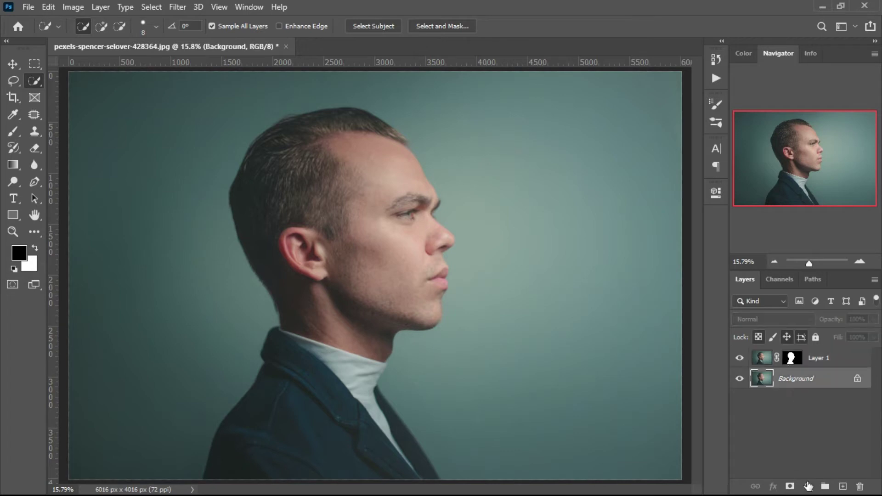
left_click(808, 488)
left_click(794, 256)
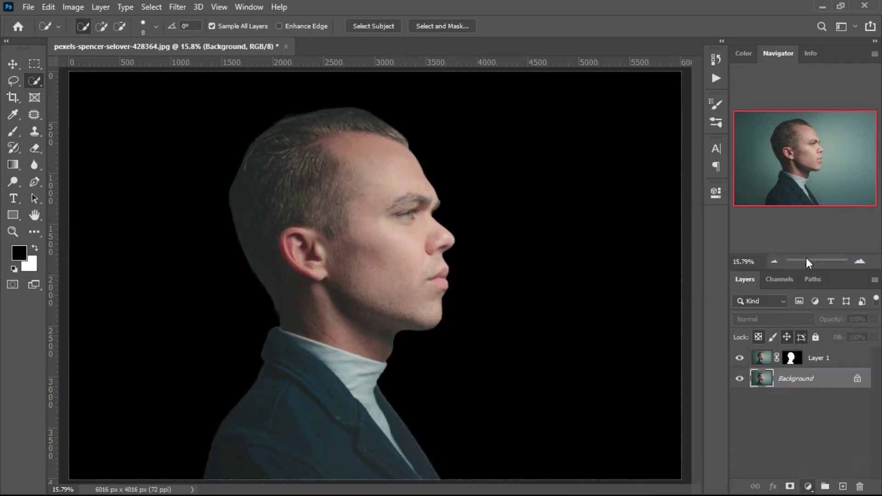
type("d58e8e")
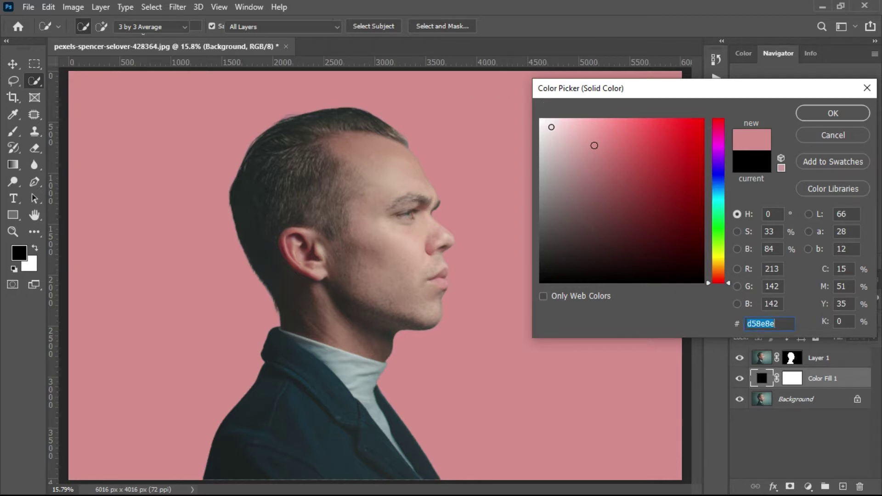
left_click(551, 127)
left_click(543, 120)
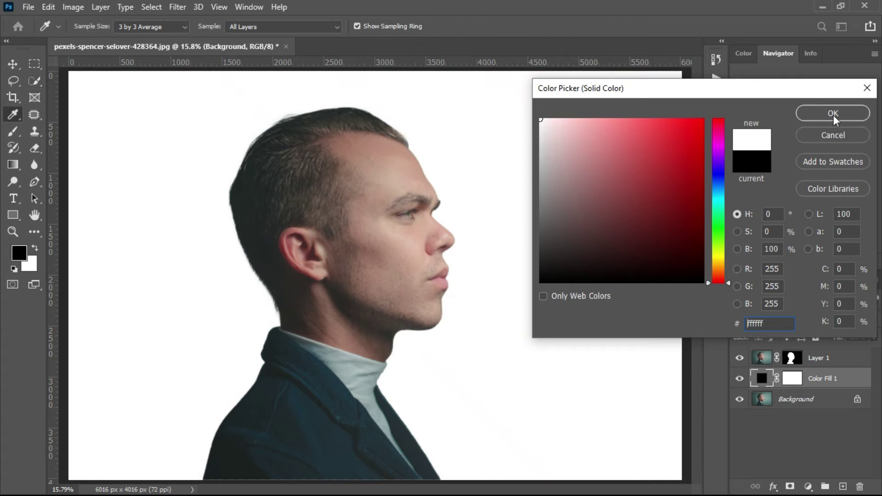
left_click(833, 115)
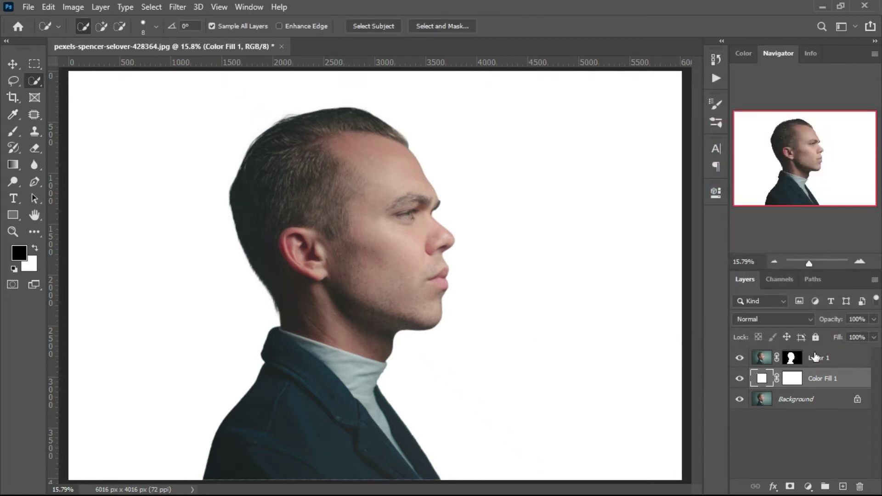
Clip a Black & White adjustment to the man and drag in forest photo pexels-efdal-yildiz-917494.
left_click(816, 360)
left_click(808, 488)
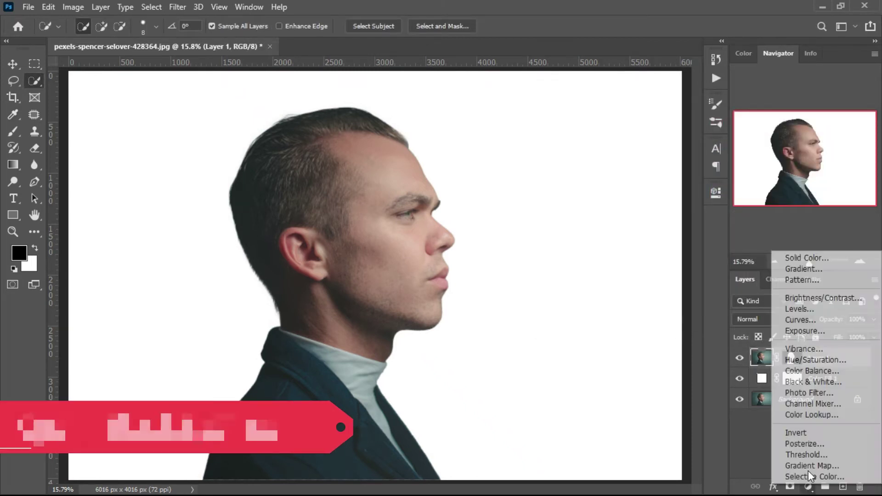
left_click(816, 377)
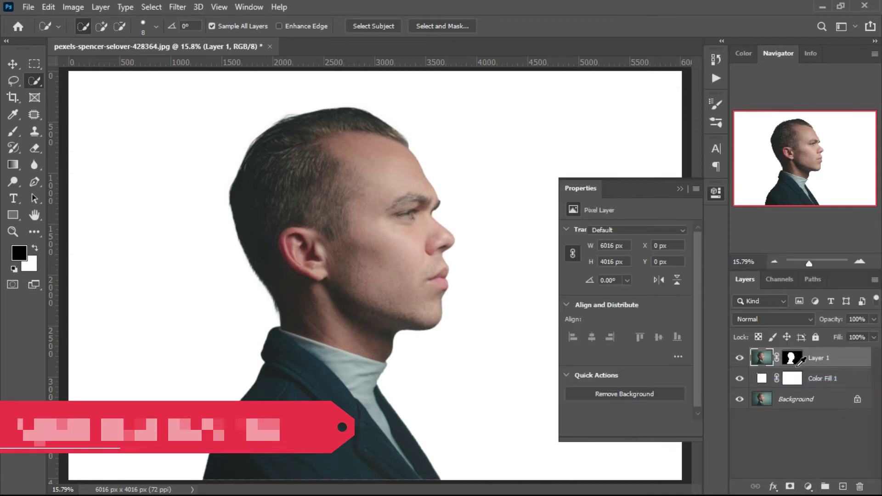
left_click(680, 189)
right_click(810, 359)
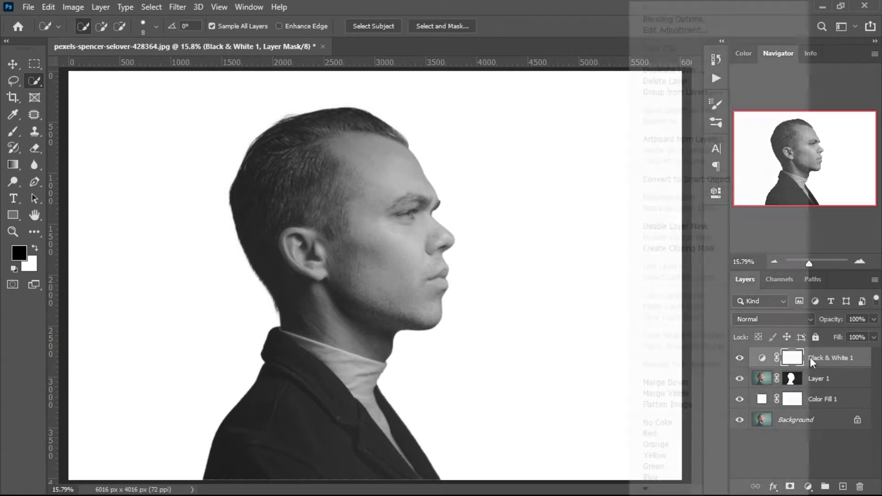
left_click(706, 248)
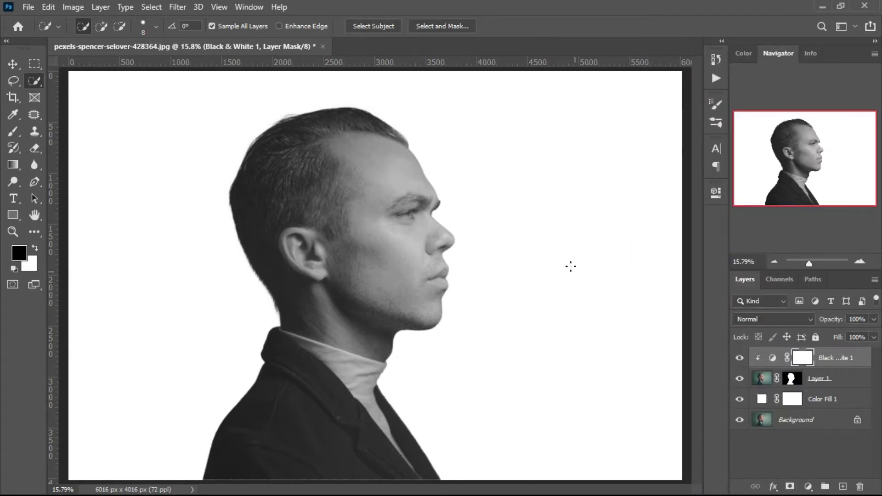
key("alt+Tab")
left_click_drag(390, 167, 198, 219)
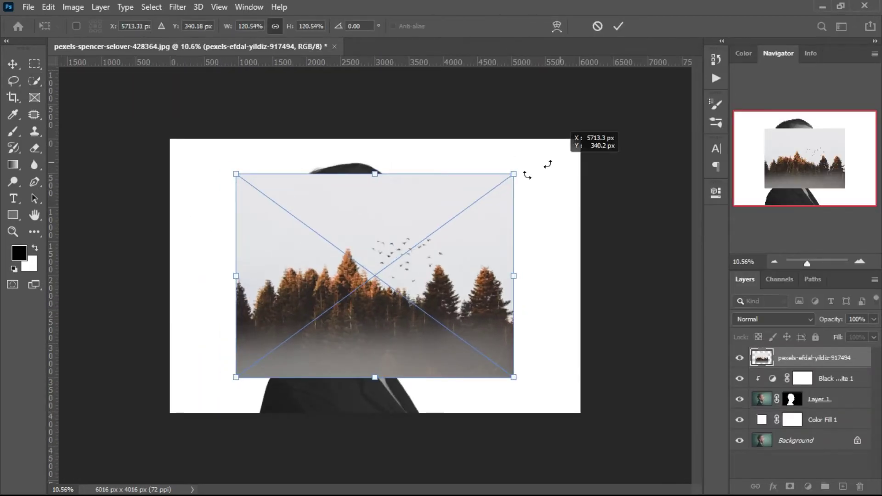
Scale the forest photo to about 198% over the canvas at 56% opacity and commit.
left_click_drag(514, 174, 504, 187)
mouse_move(453, 245)
left_mouse_down()
mouse_move(494, 209)
mouse_move(513, 209)
left_mouse_up()
left_click_drag(832, 319, 824, 321)
left_click_drag(567, 139, 642, 82)
mouse_move(566, 161)
left_mouse_down()
mouse_move(503, 176)
mouse_move(499, 161)
left_mouse_up()
left_click_drag(575, 406, 590, 412)
left_click_drag(480, 299, 484, 301)
left_click(619, 27)
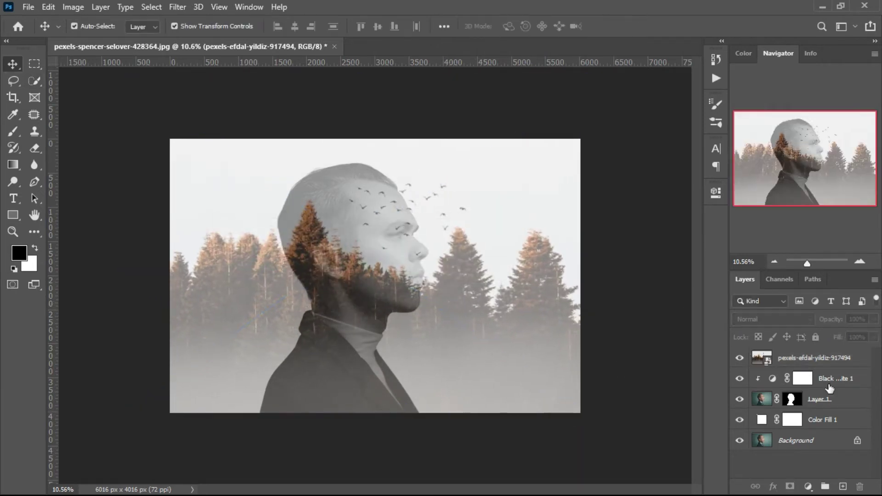
left_click(803, 363)
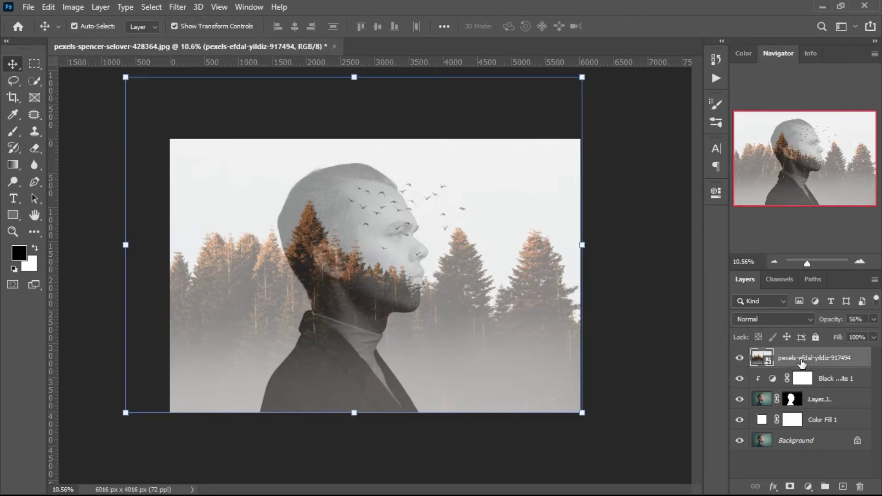
Give the forest layer a mask, clip it to the man, and duplicate it.
key("b")
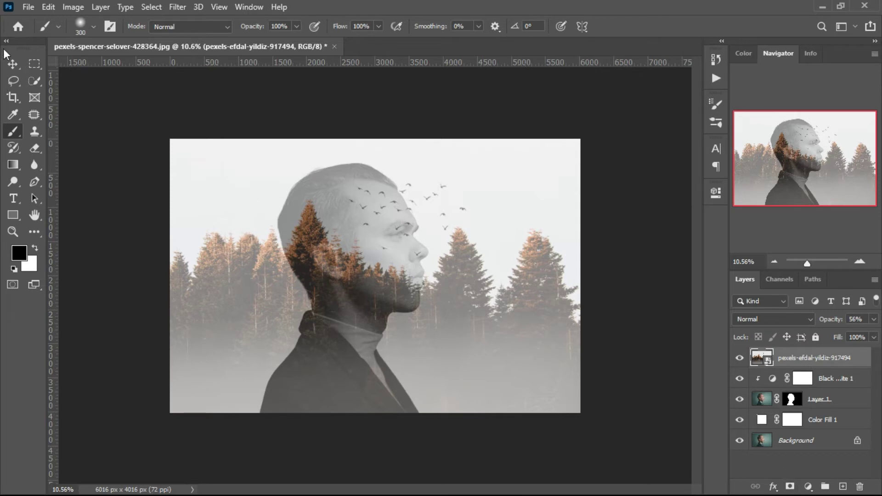
key("v")
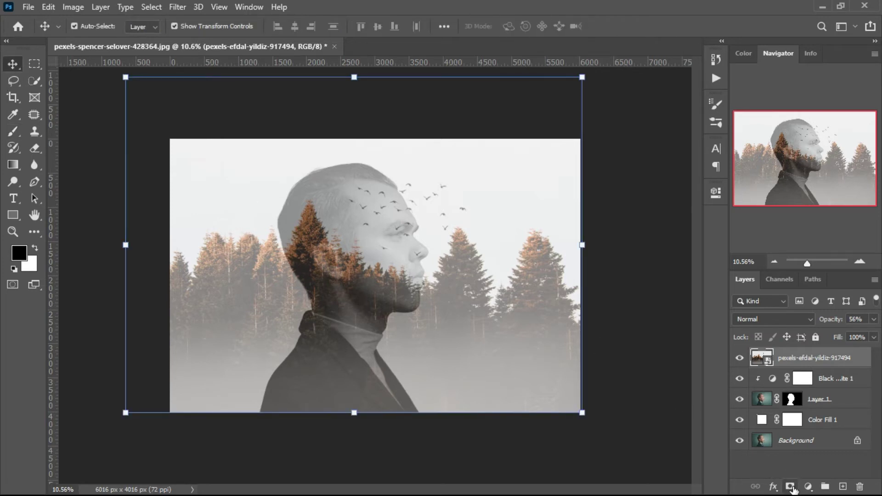
left_click(790, 486)
key("ctrl+2")
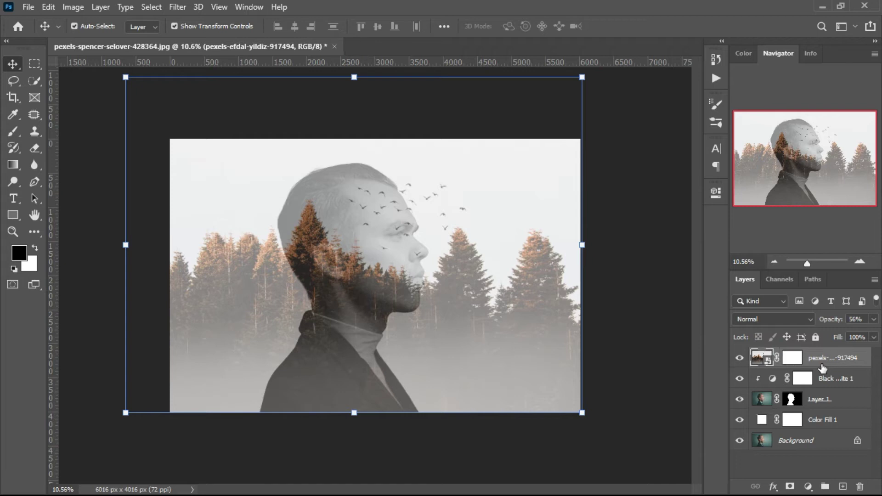
right_click(822, 364)
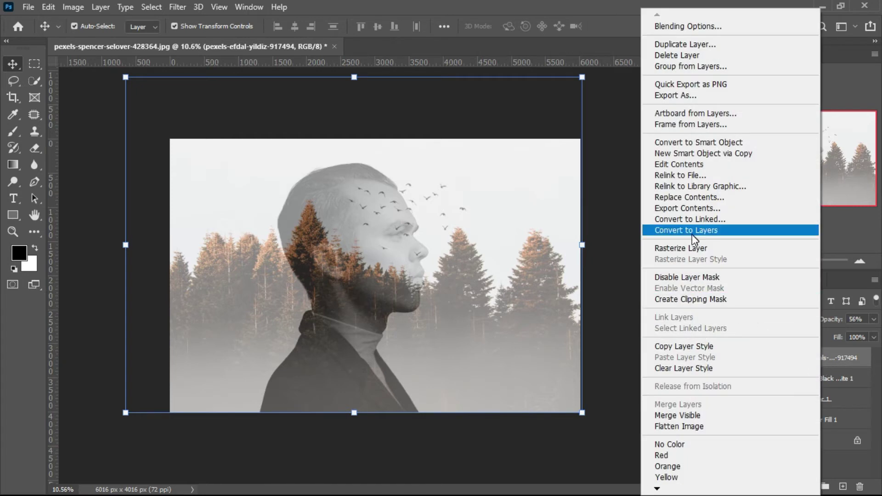
left_click(691, 299)
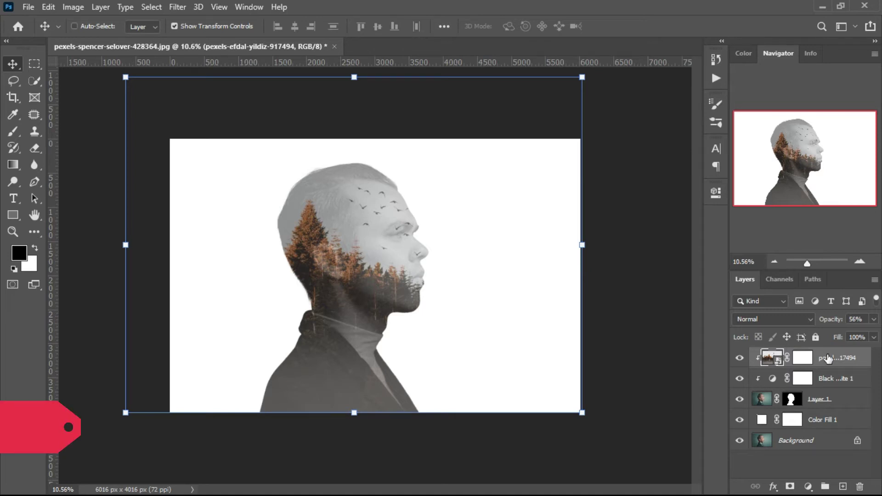
key("ctrl+j")
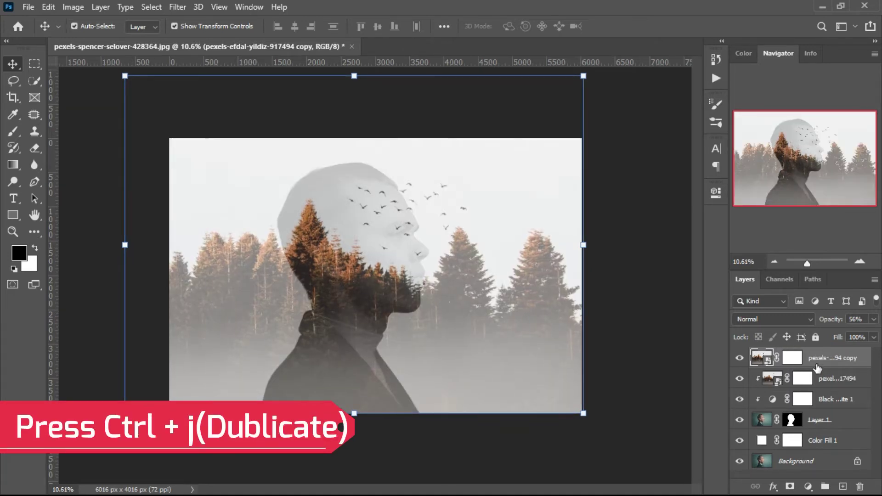
Clip the forest copy to the man's silhouette and fit the canvas on screen.
right_click(818, 351)
left_click(741, 300)
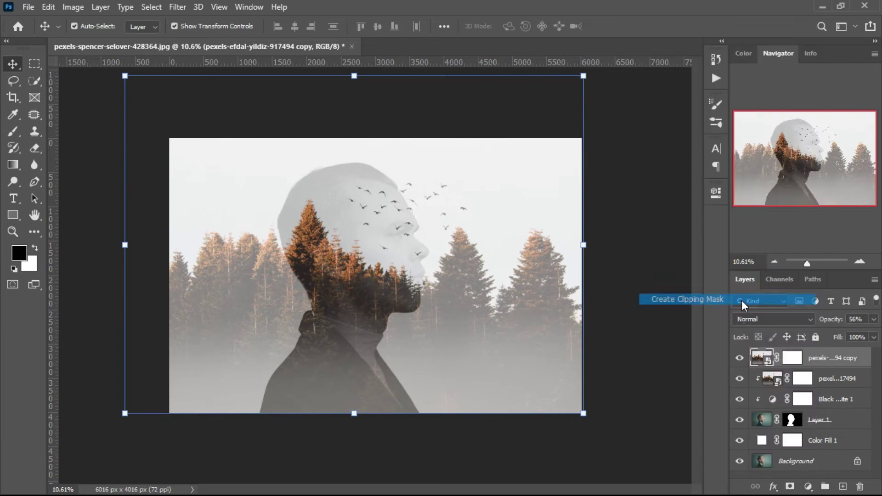
left_click(770, 403)
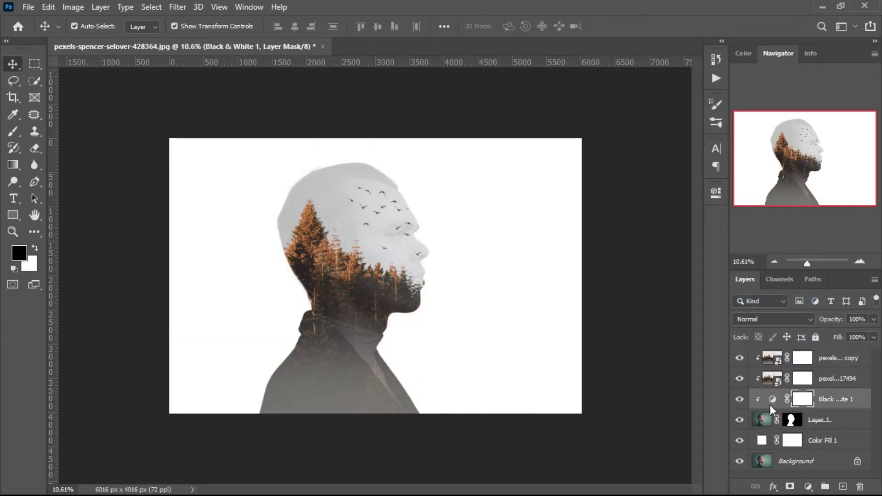
key("ctrl+0")
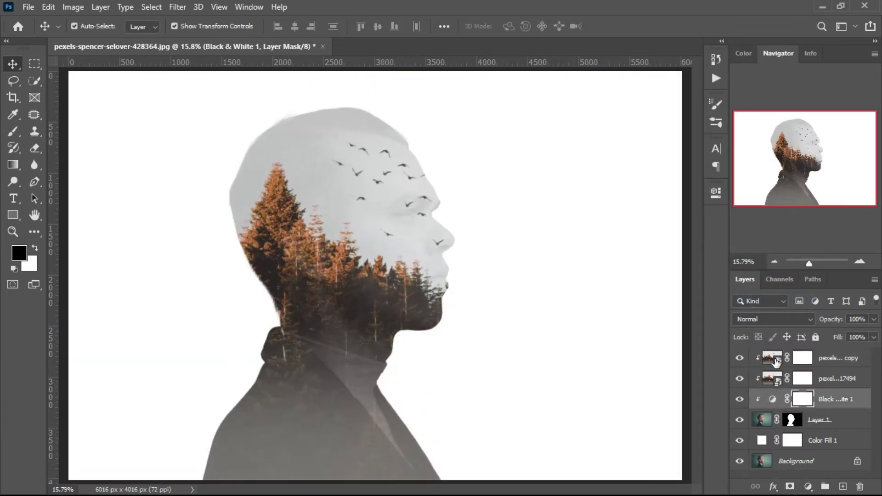
Hide the original forest layer and reselect the forest copy's image.
left_click(760, 377)
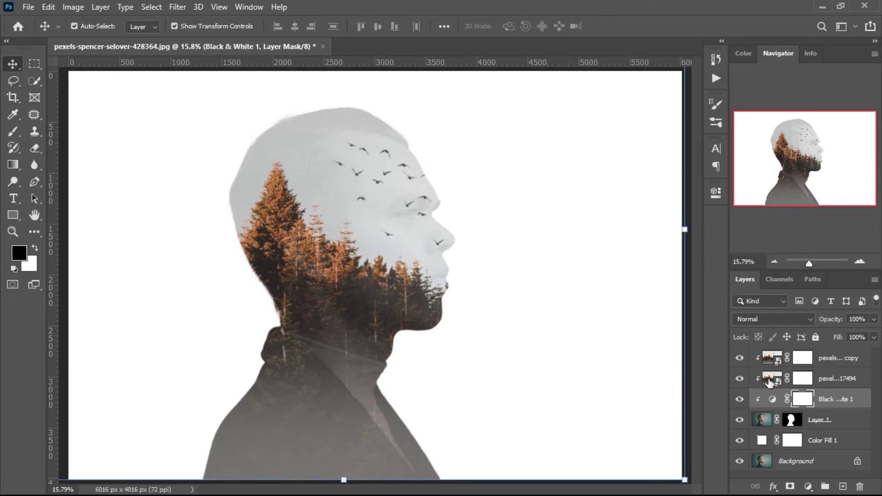
left_click(740, 380)
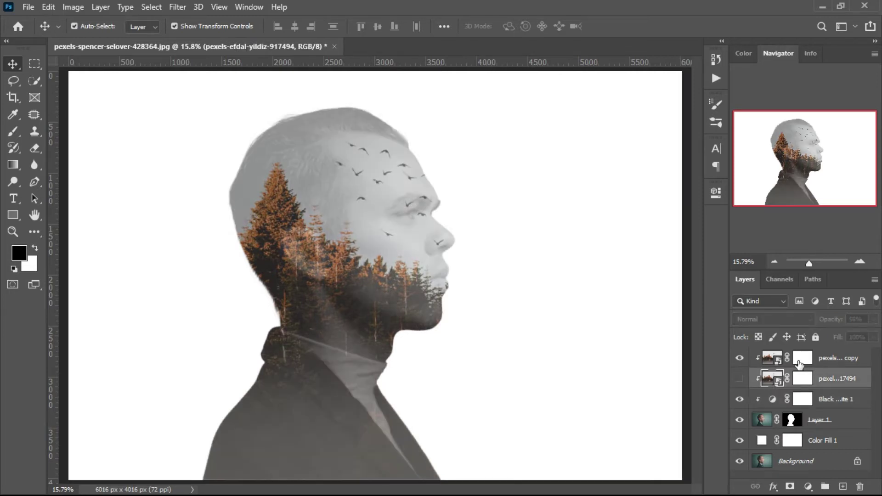
left_click(800, 363)
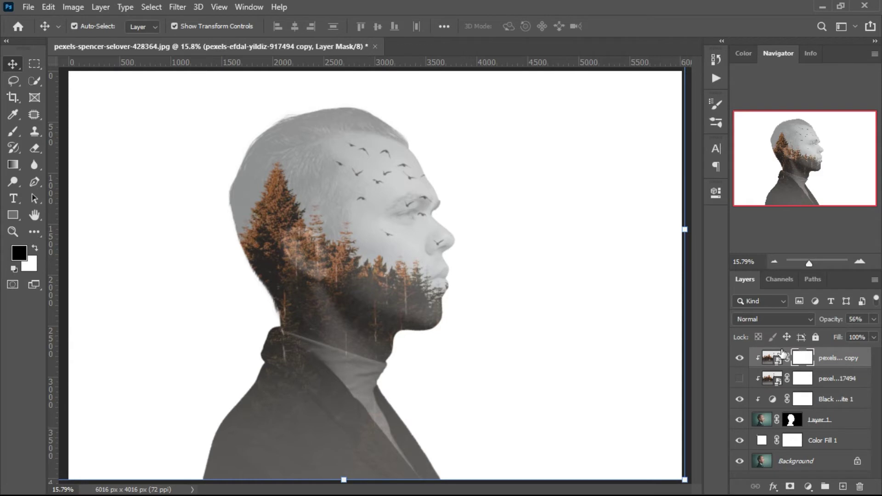
key("ctrl+2")
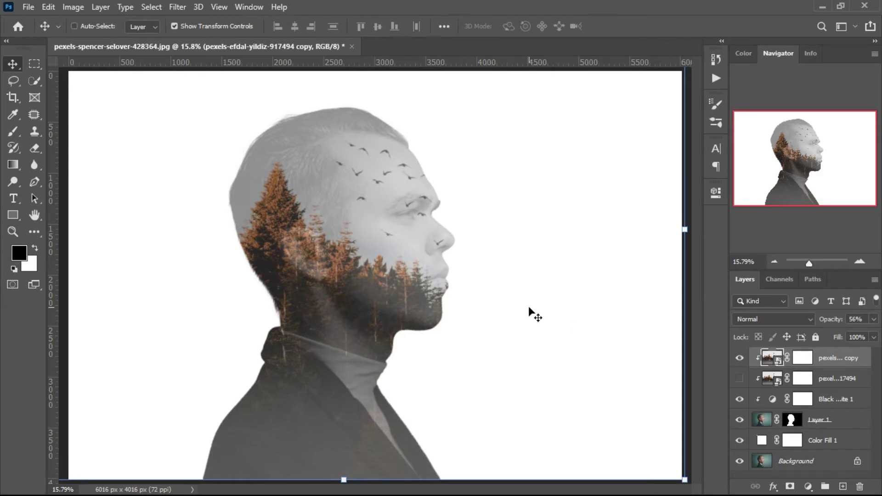
key("ctrl+t")
Flip the forest copy vertically and move it down onto the man's neck.
right_click(369, 198)
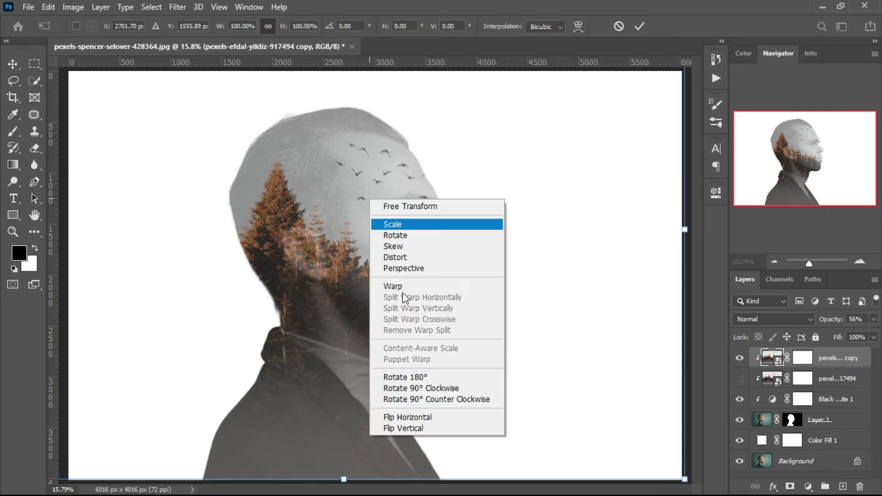
left_click(416, 428)
mouse_move(365, 242)
left_mouse_down()
mouse_move(402, 381)
mouse_move(455, 423)
left_mouse_up()
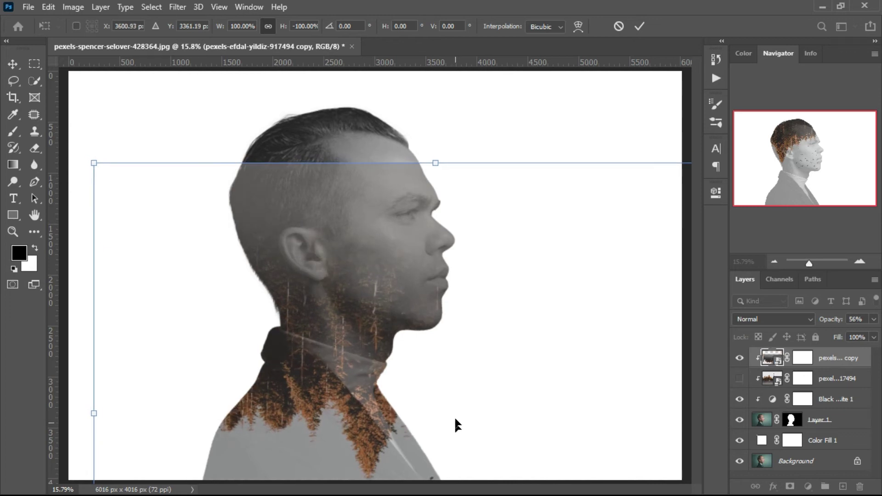
left_click(639, 26)
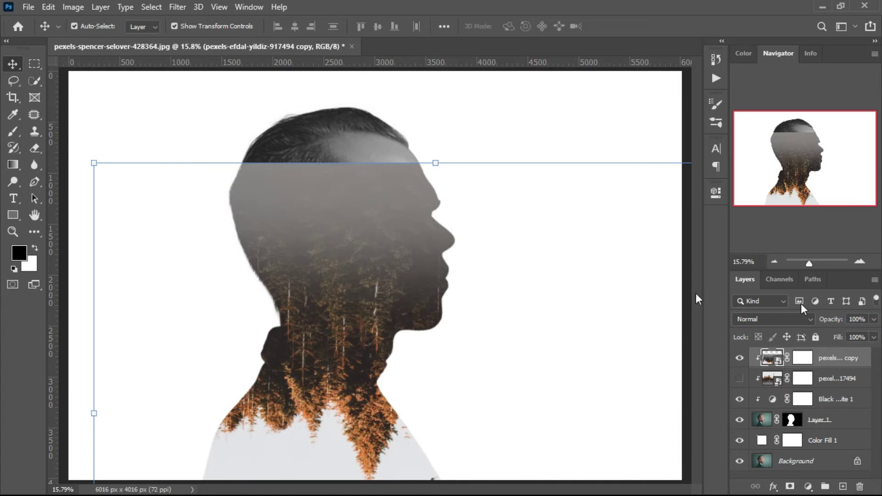
Paint the forest copy's mask black over the face with a 1300 brush.
key("b")
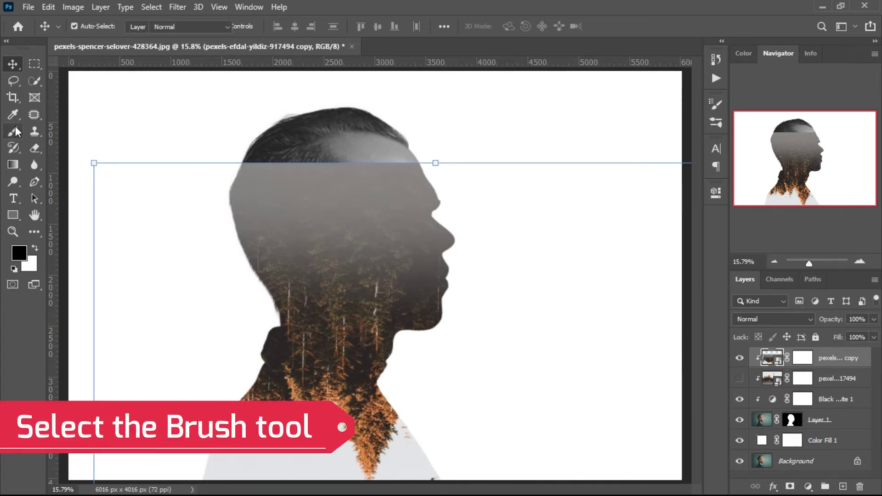
left_click(804, 358)
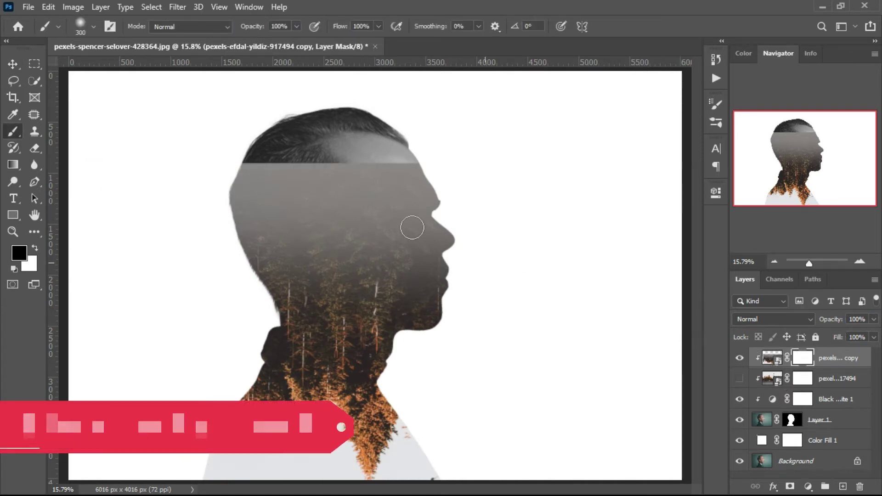
key("bracketright")
key("bracketright")
key("bracketright")
key("bracketright")
key("bracketright")
key("bracketright")
key("bracketright")
key("bracketright")
mouse_move(241, 158)
left_mouse_down()
mouse_move(182, 185)
mouse_move(472, 233)
mouse_move(530, 256)
mouse_move(158, 238)
left_mouse_up()
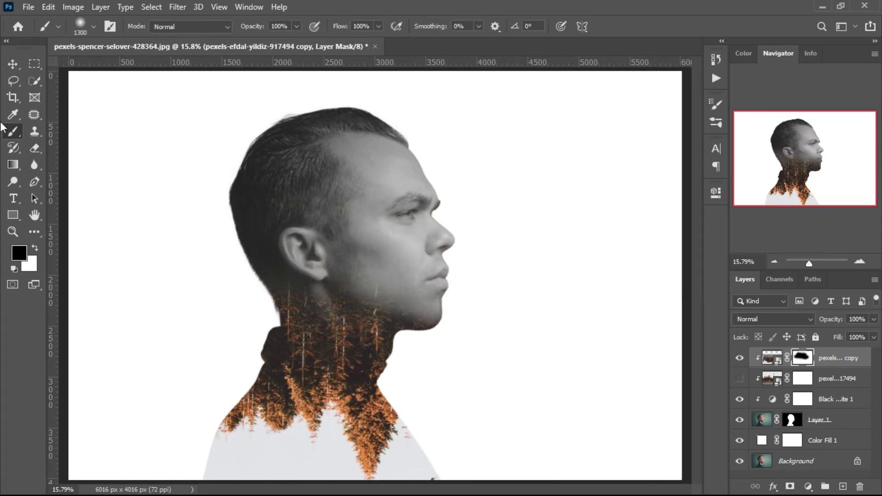
left_click(15, 63)
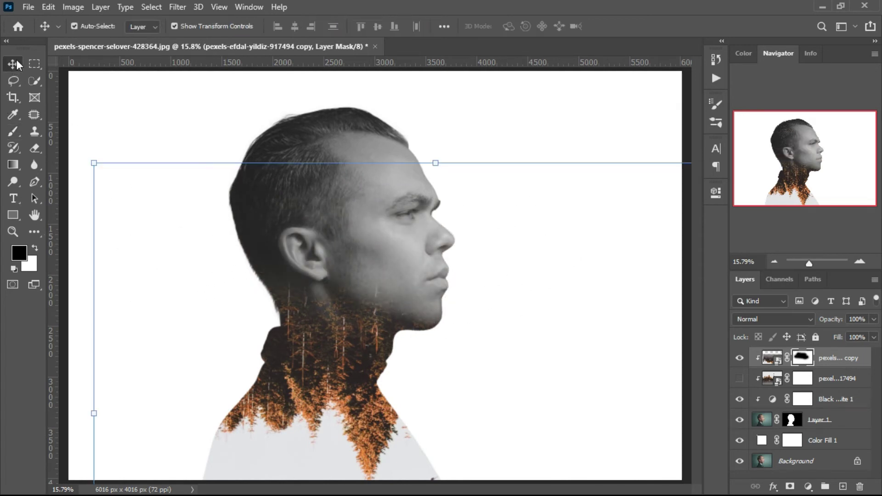
Show the original forest layer again at 100% opacity.
left_click(739, 378)
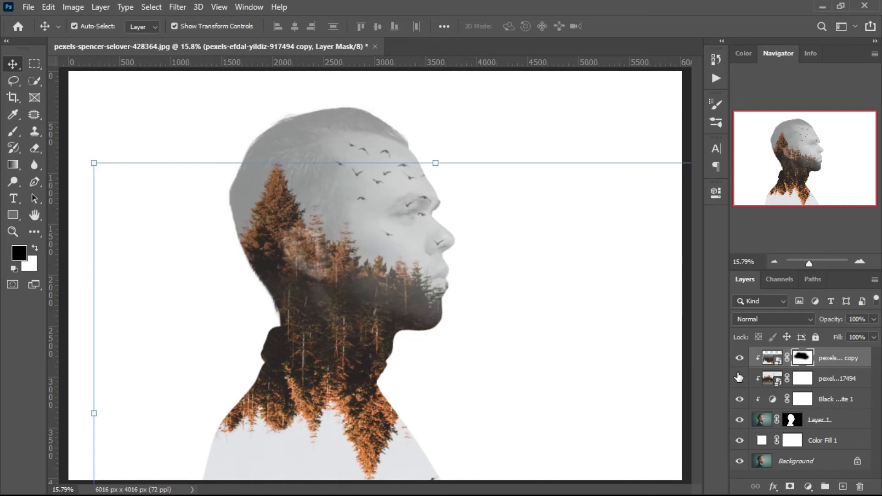
left_click(821, 387)
key("Return")
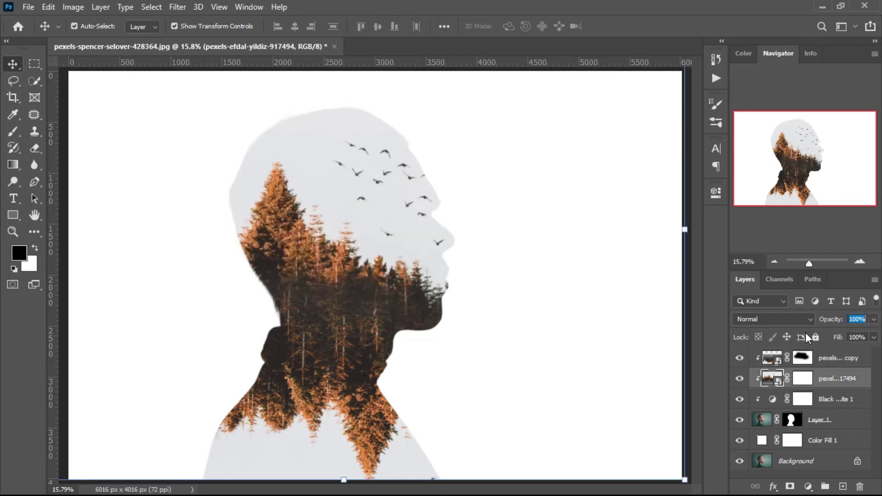
Paint the original forest mask black at size 1600 to reveal eyes, brows and cheek.
left_click(13, 132)
left_click(807, 382)
key("bracketright")
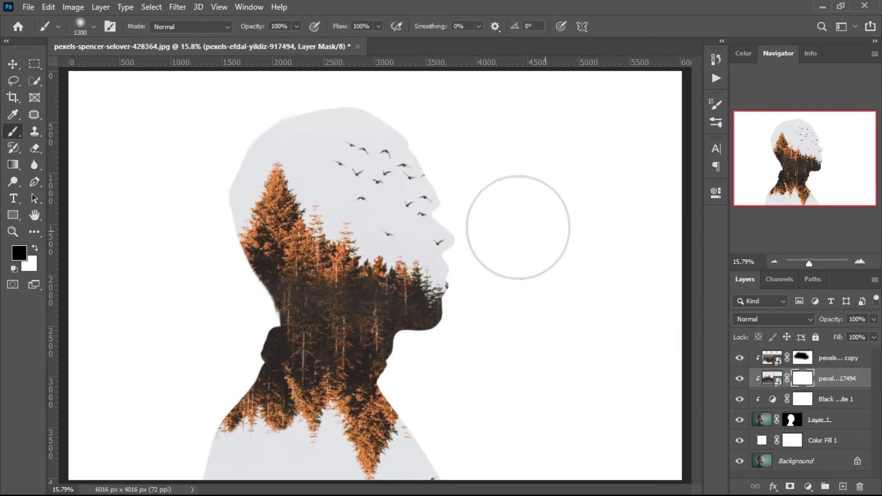
key("bracketright")
key("bracketright")
left_click(433, 234)
left_click_drag(433, 234, 453, 233)
left_click(13, 64)
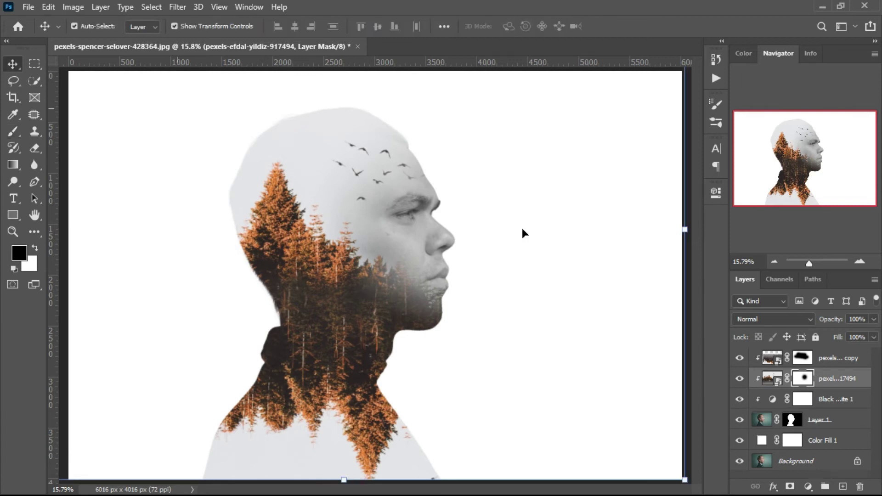
Change the Color Fill 1 background to light grey e5e6e7 sampled from the sky.
left_click(763, 441)
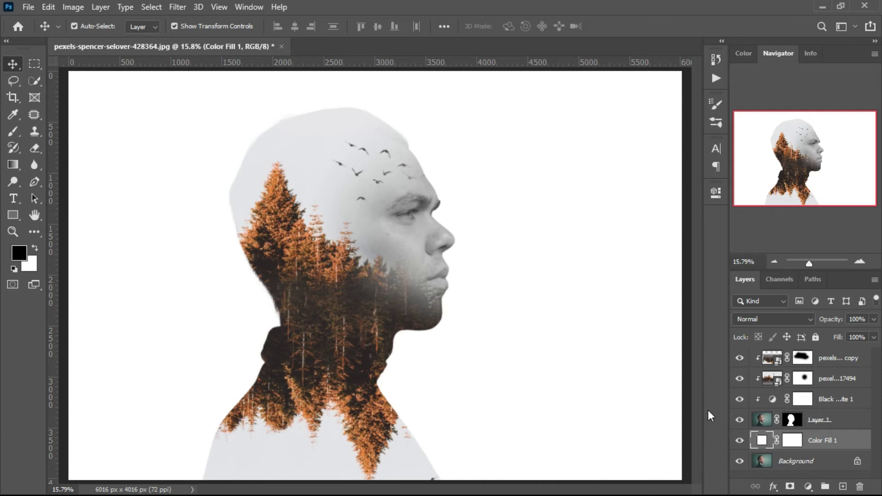
double_click(762, 440)
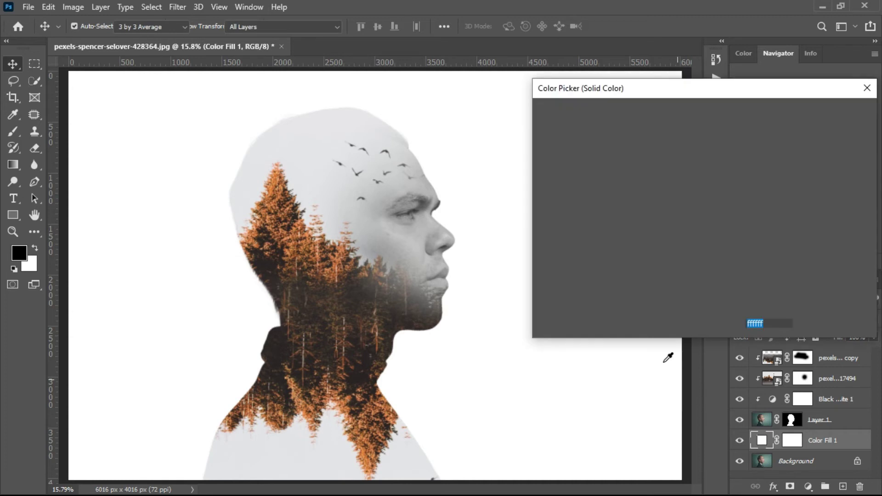
left_click(275, 127)
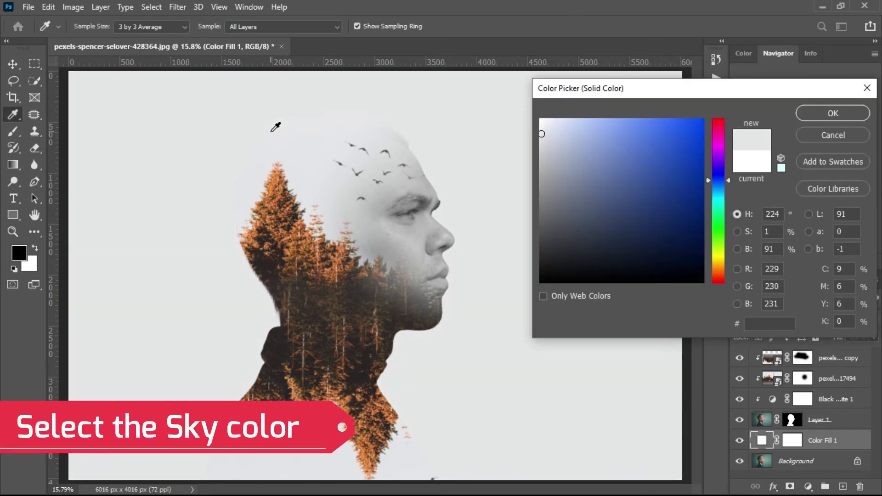
left_click(844, 116)
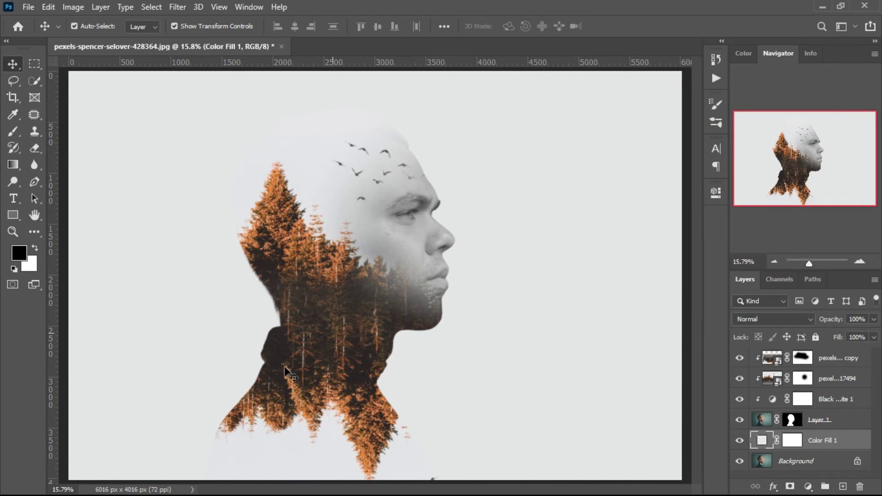
scroll(215, 441, "up", 5)
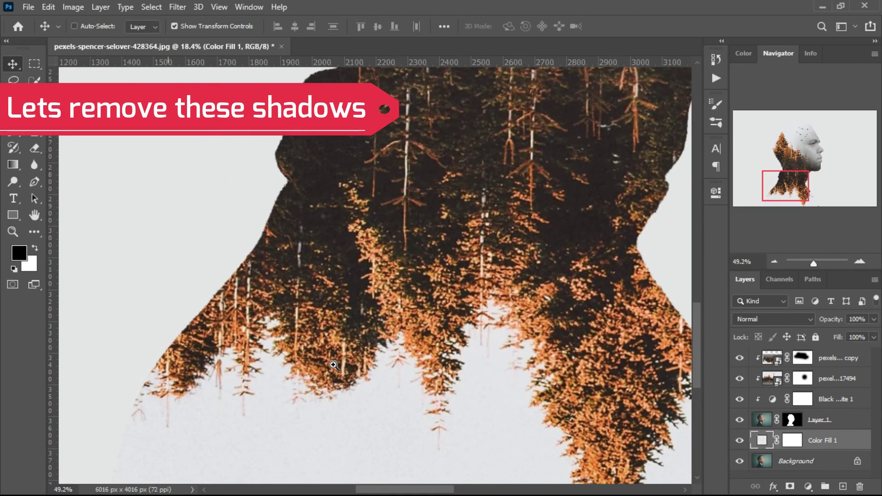
scroll(274, 348, "down", 3)
scroll(289, 320, "down", 2)
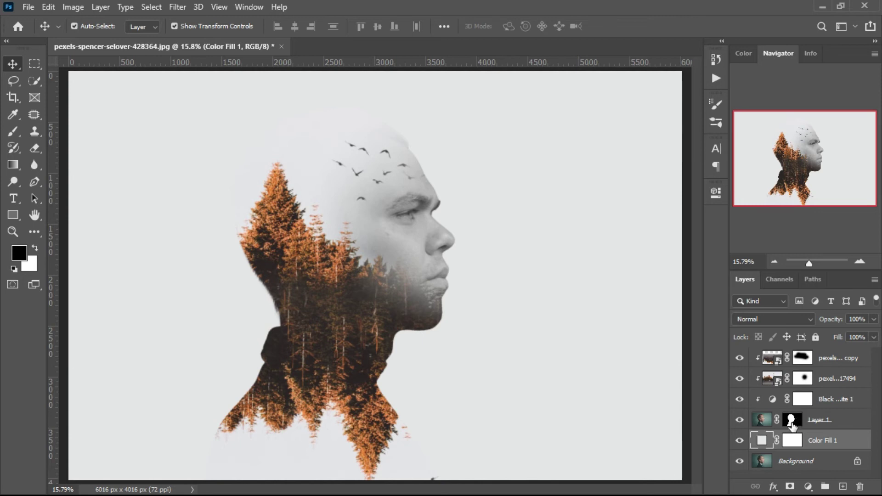
left_click(792, 420)
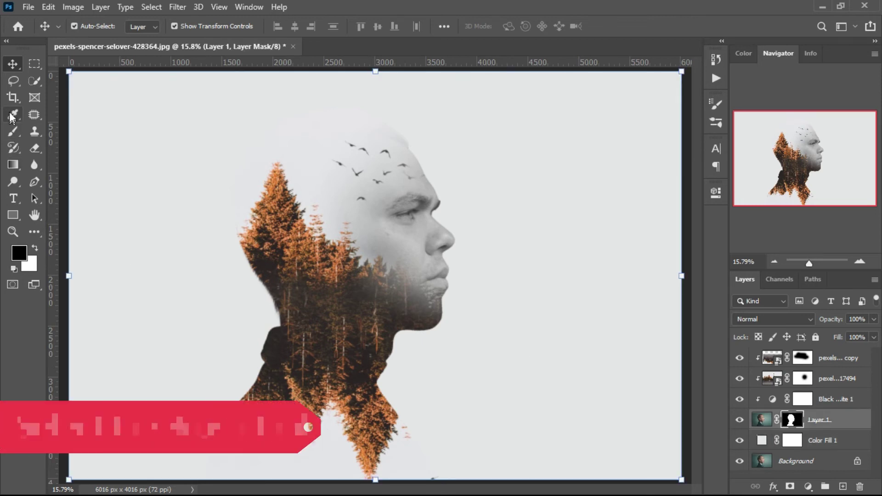
left_click(13, 131)
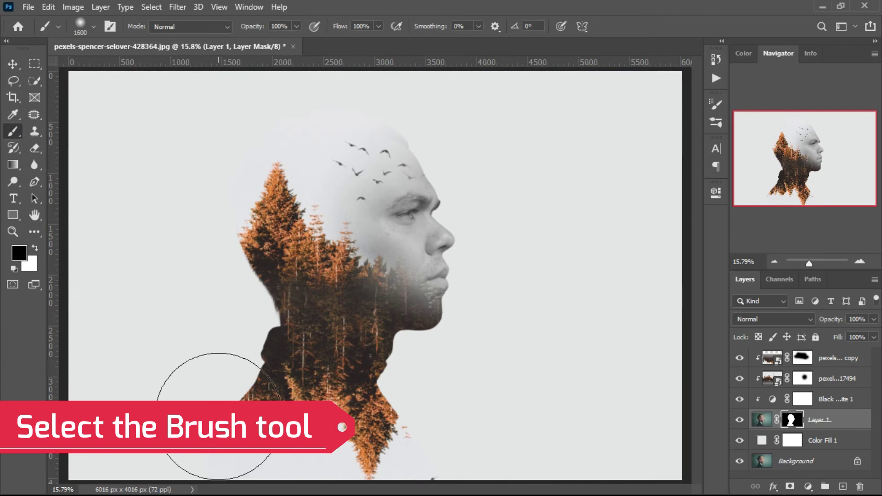
key("bracketleft")
key("bracketleft")
key("bracketleft")
key("bracketleft")
key("bracketleft")
key("bracketleft")
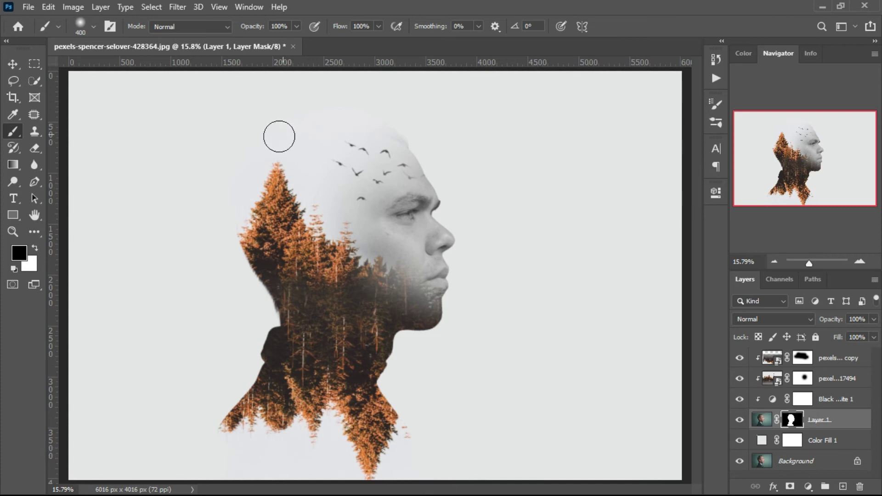
left_click(12, 64)
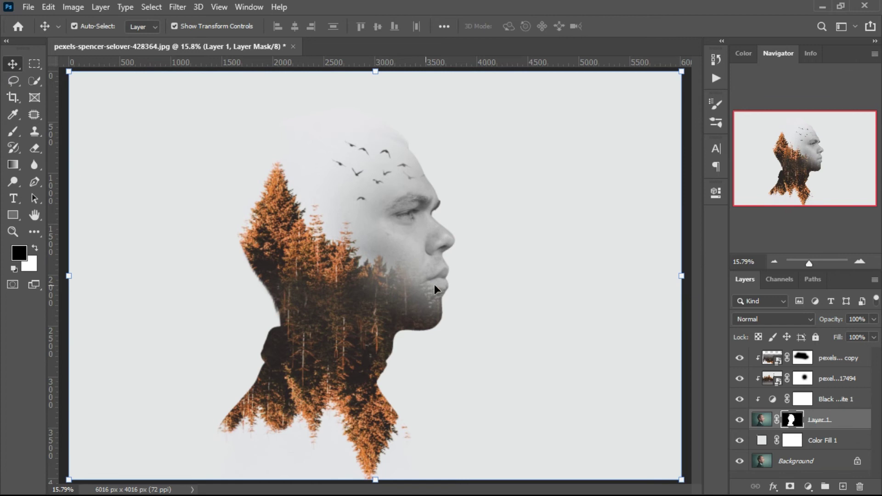
left_click(823, 360)
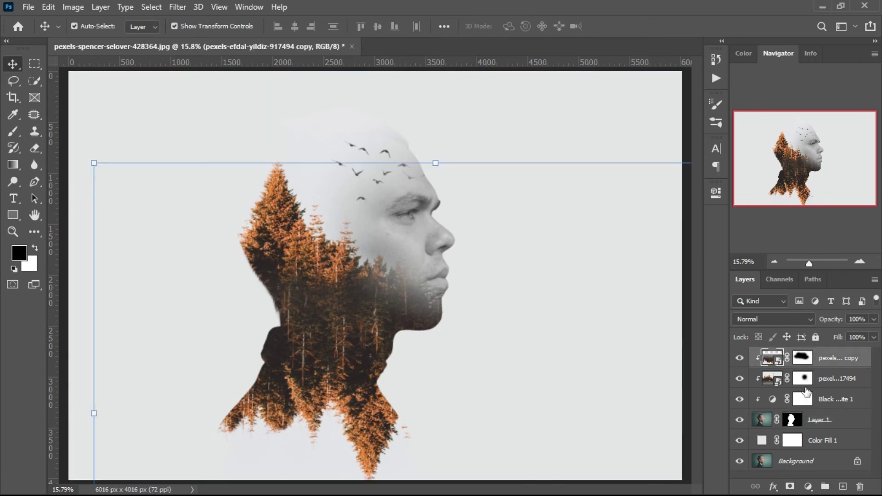
Add a Color Balance layer shifting midtones toward magenta and nudging highlights' yellow–blue.
left_click(809, 488)
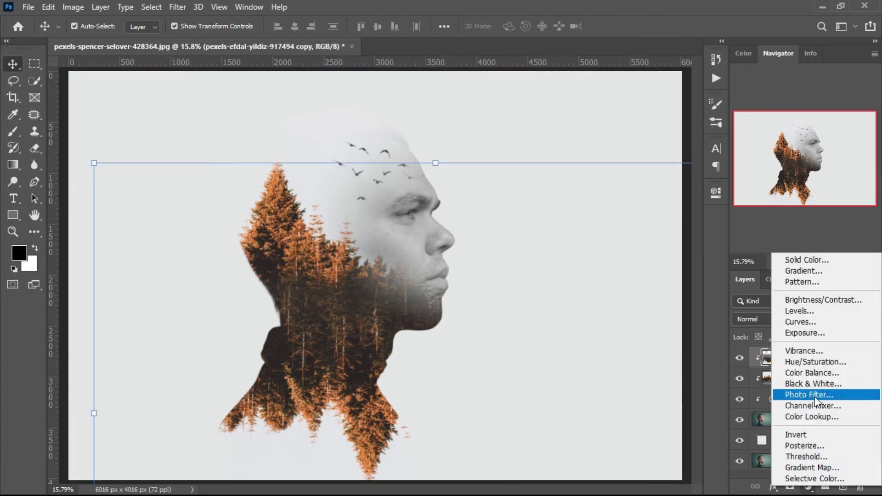
left_click(814, 375)
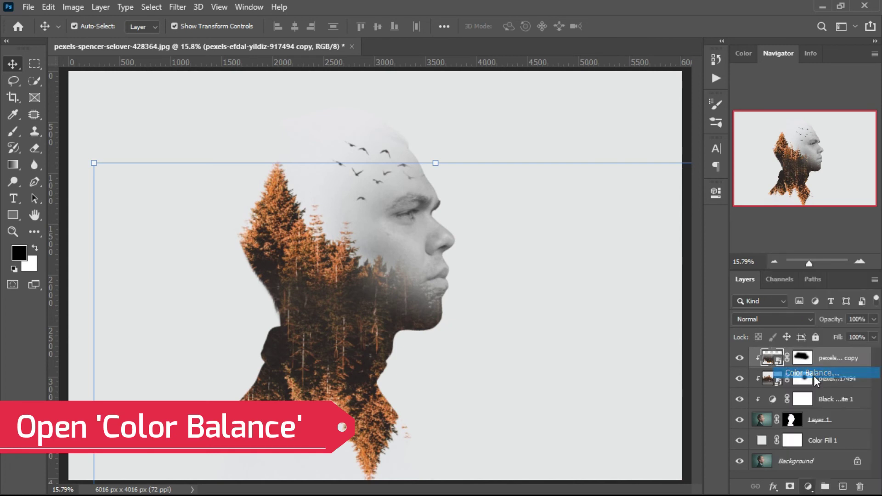
mouse_move(609, 282)
left_mouse_down()
mouse_move(601, 282)
mouse_move(615, 261)
left_mouse_up()
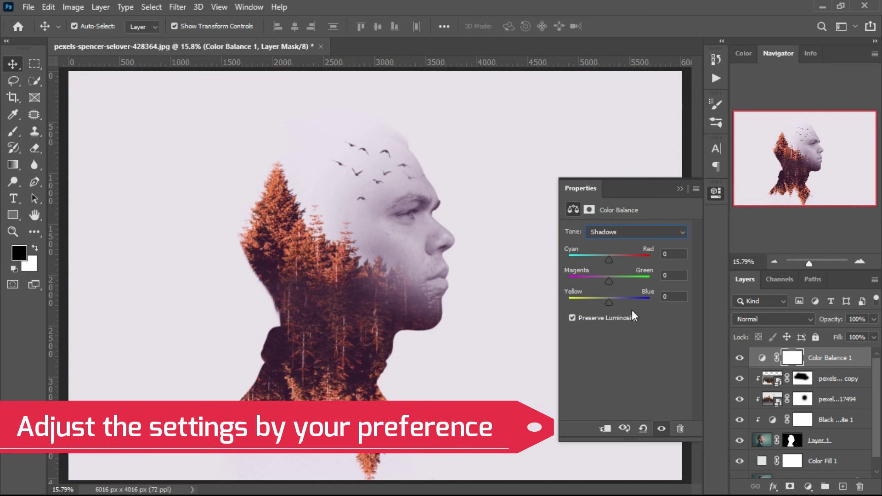
left_click(616, 232)
left_click(629, 260)
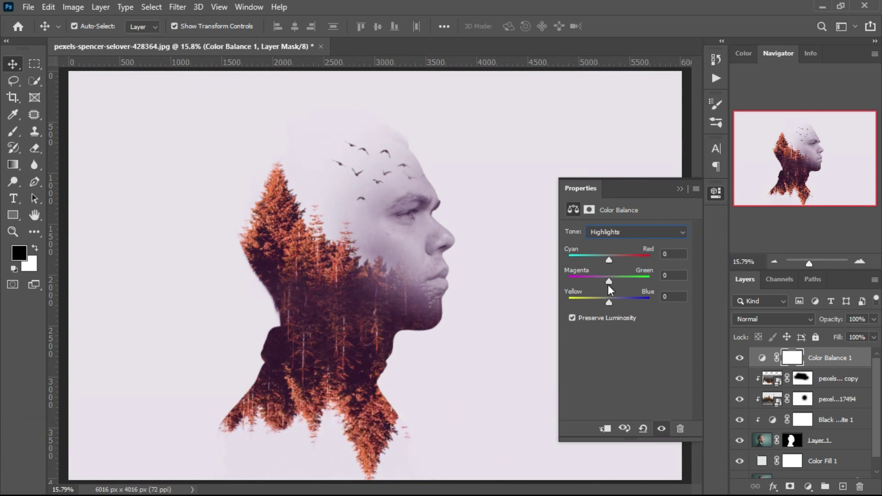
left_click_drag(608, 302, 614, 299)
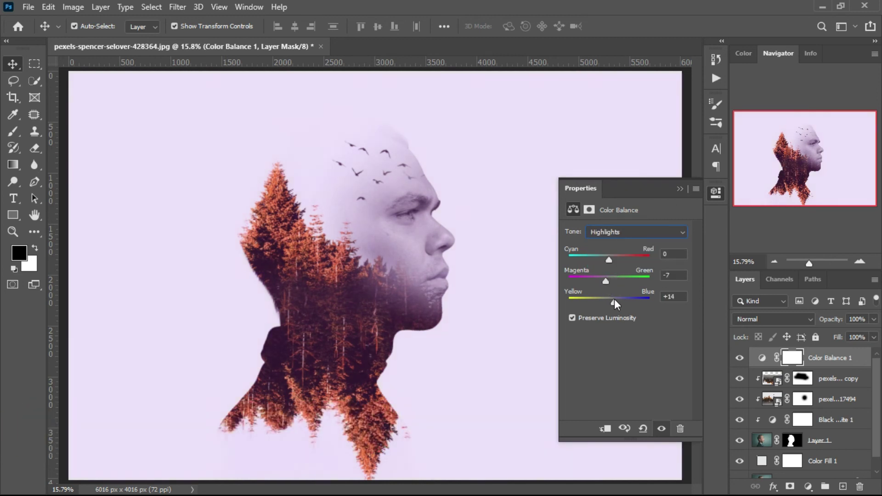
left_click(680, 189)
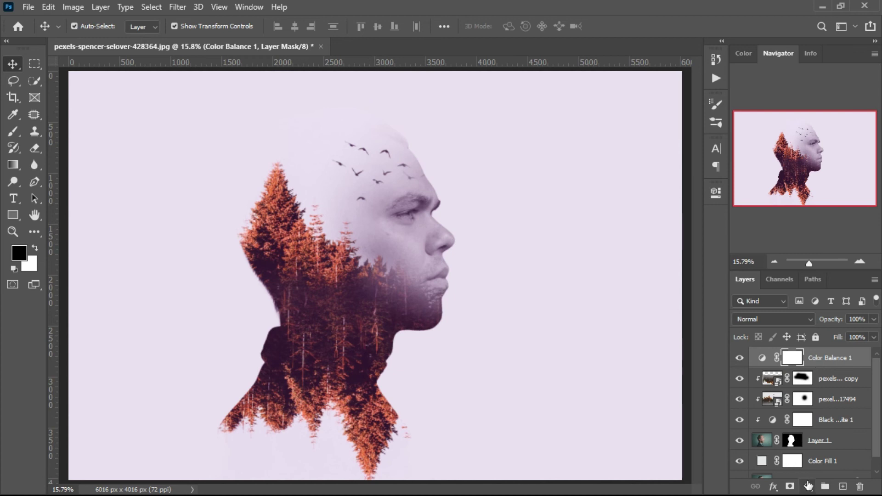
Add a Curves adjustment with an S-curve for contrast and toggle it to compare.
left_click(808, 486)
left_click(809, 315)
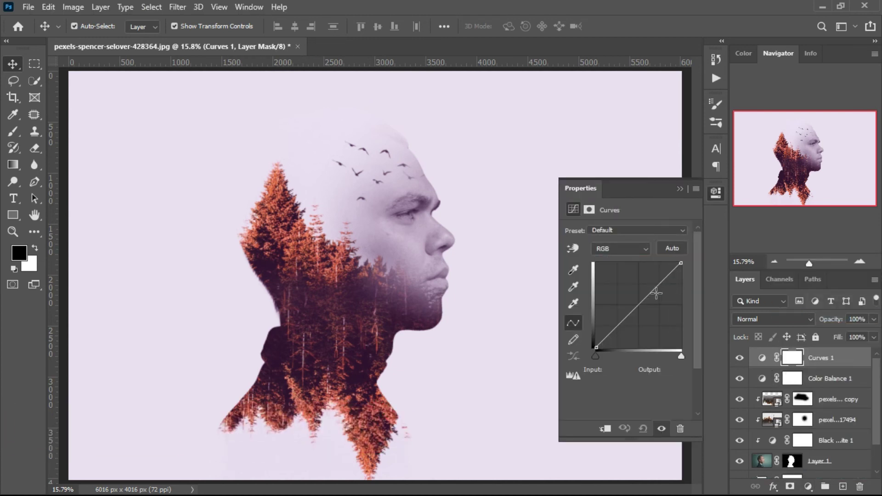
left_click_drag(656, 293, 653, 287)
left_click(627, 316)
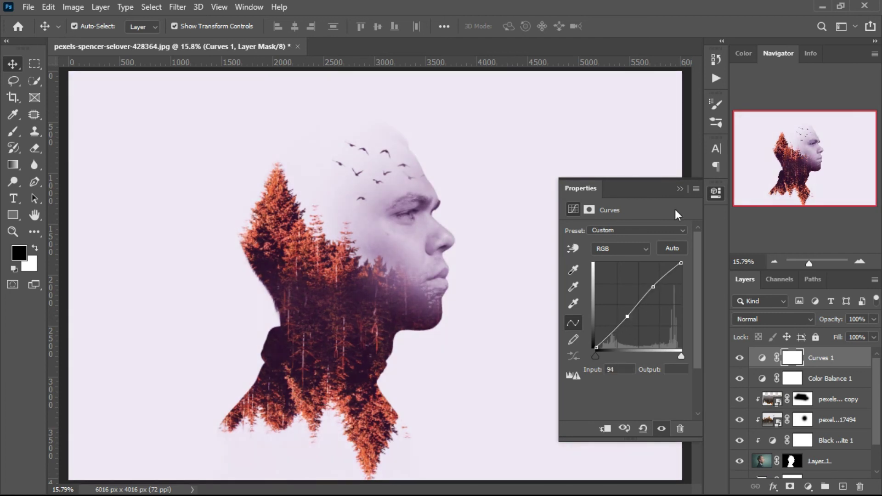
left_click(680, 189)
left_click(739, 358)
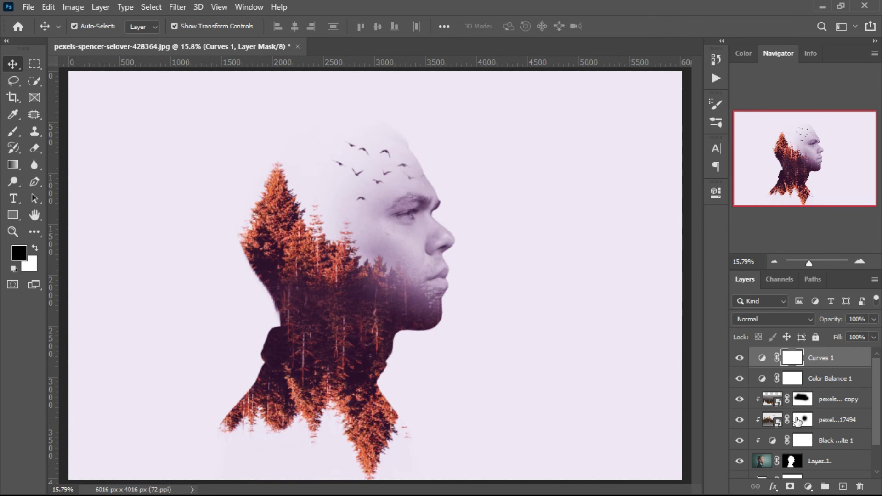
left_click(821, 404)
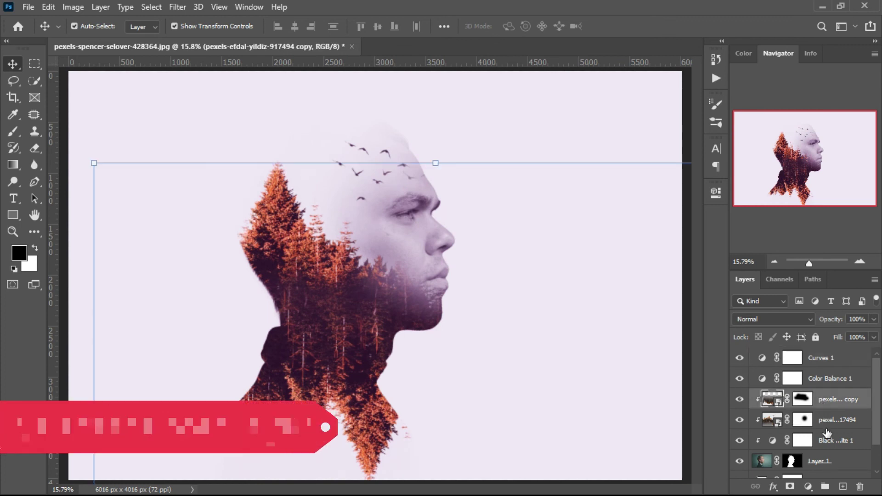
Set both forest layers to the Lighten blend mode.
left_click(829, 421, "shift")
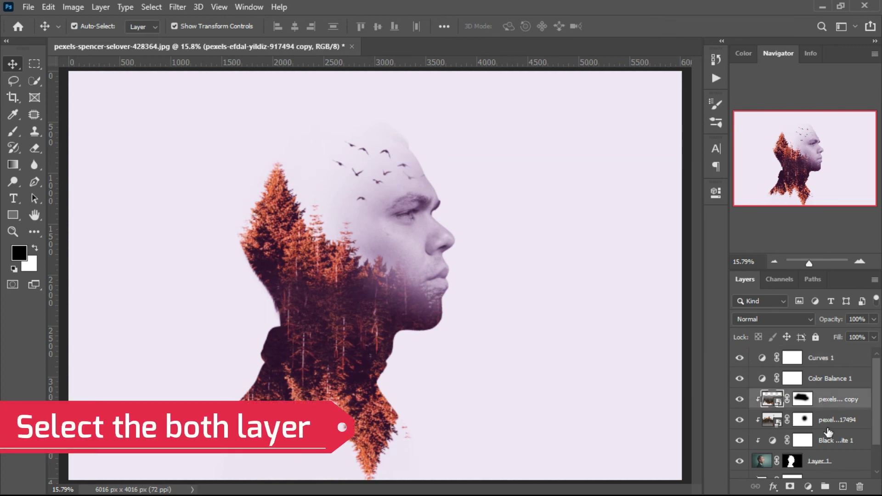
left_click(754, 319)
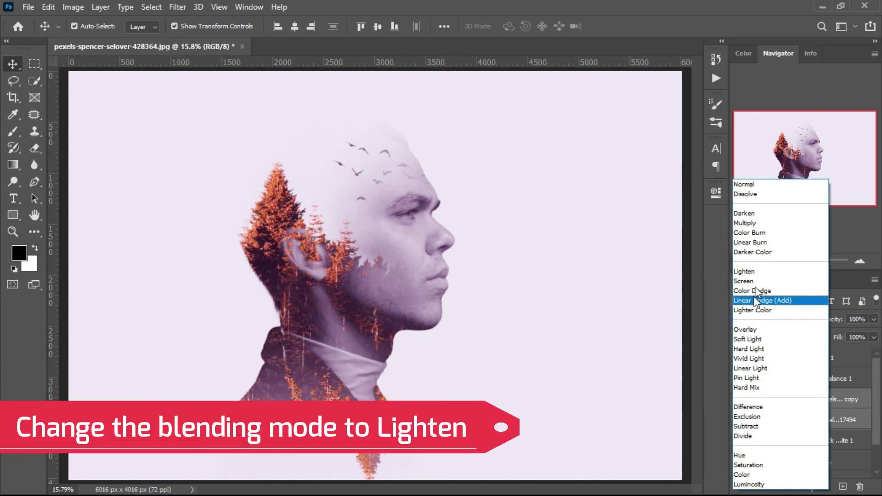
left_click(757, 273)
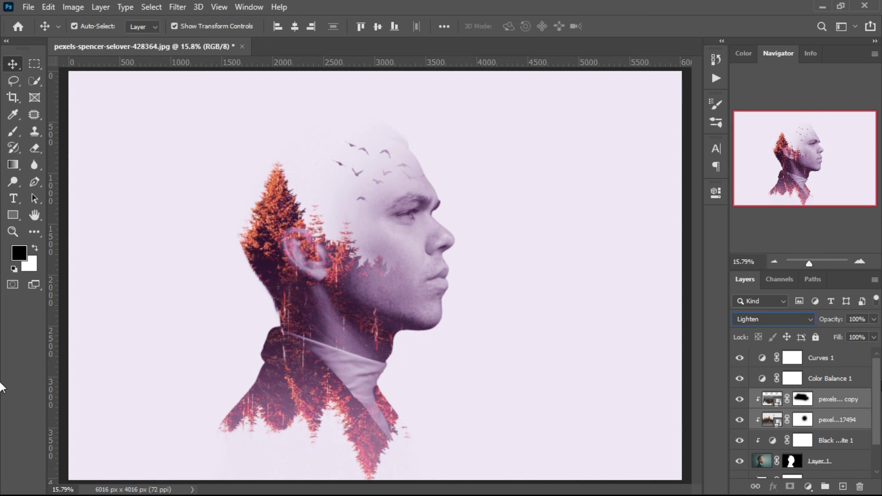
Toggle between the original Background photo and the finished composite to compare.
scroll(827, 413, "down", 2)
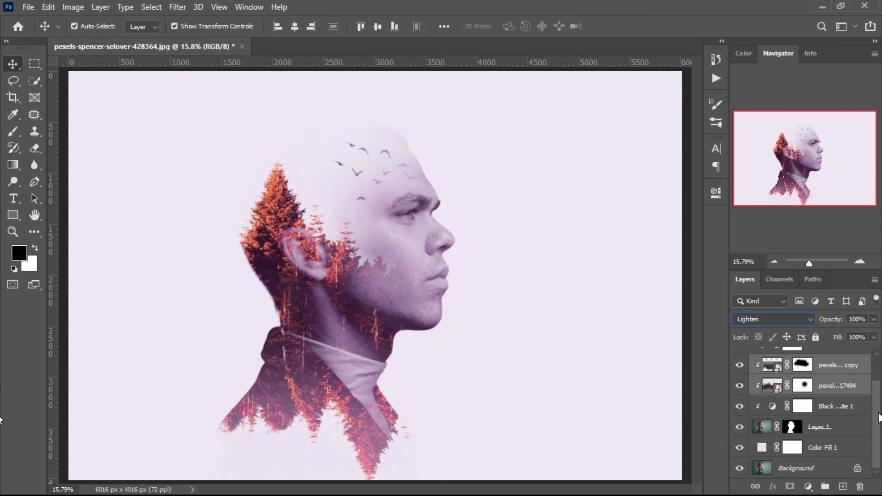
left_click(740, 468, "alt")
left_click(740, 468, "alt")
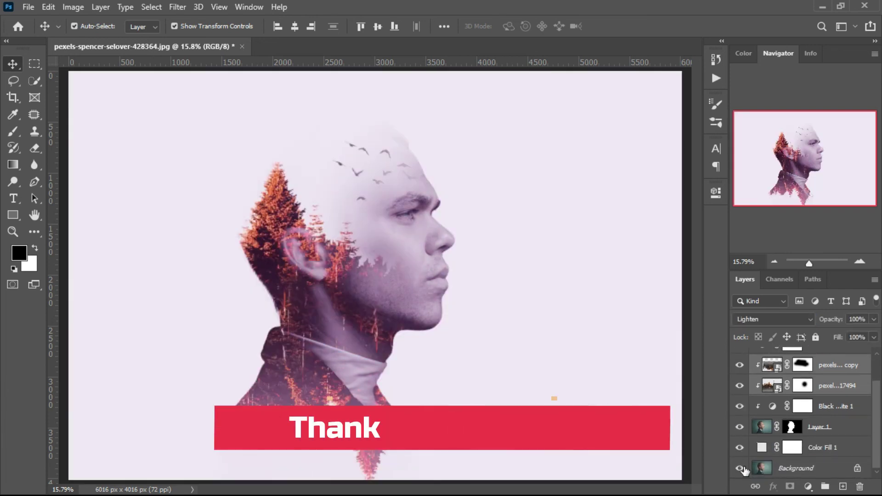
left_click(739, 468, "alt")
left_click(740, 469, "alt")
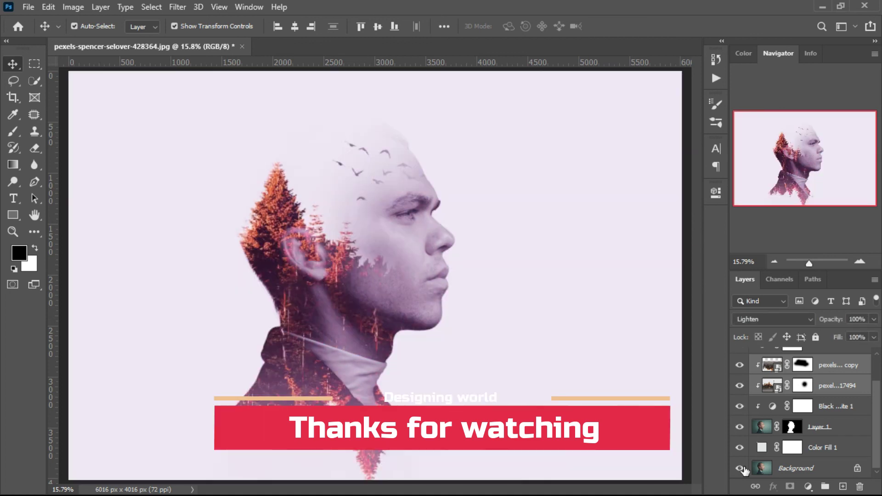